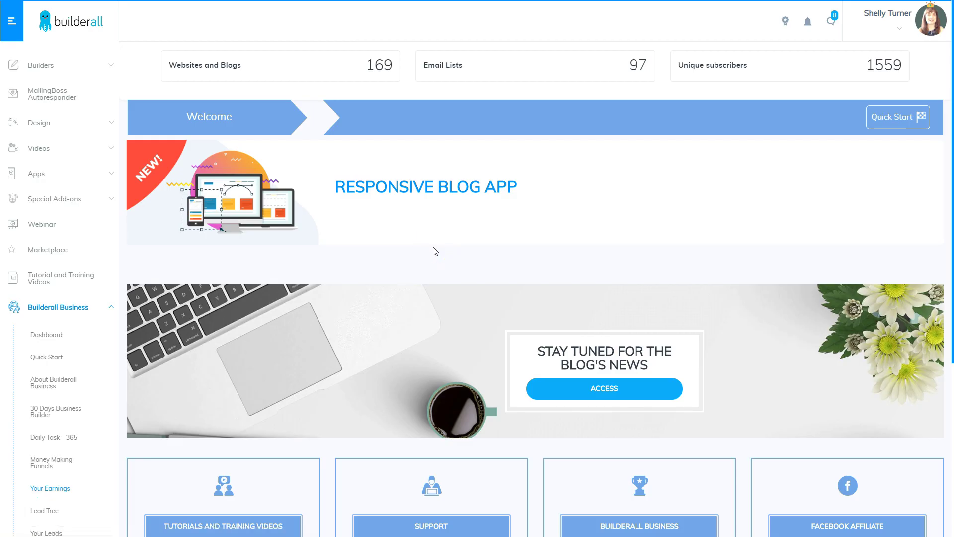
Step: Open the site list of the Drag and Drop Pixel Perfect builder and filter it by "fruit"
{"action": "left_click", "coordinate": [42, 66]}
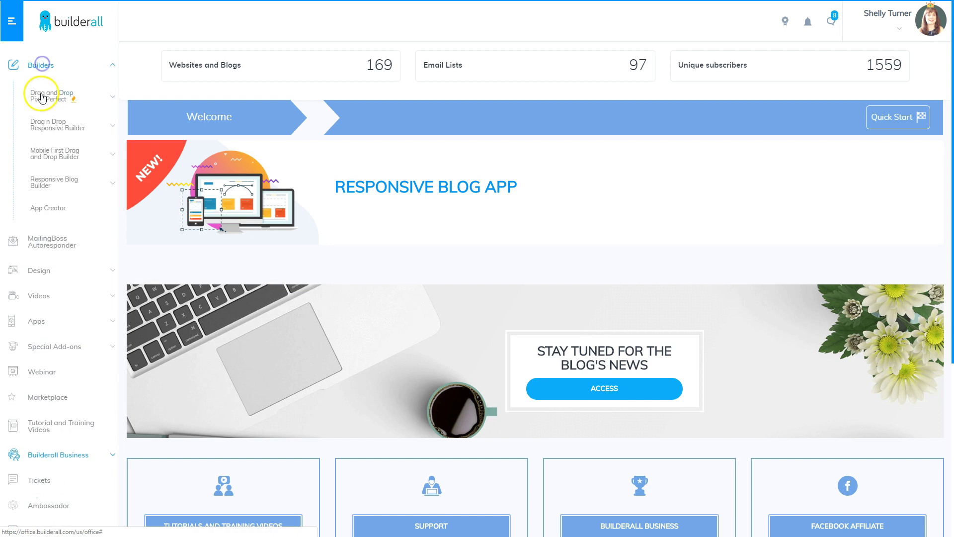
{"action": "left_click", "coordinate": [42, 97]}
{"action": "left_click", "coordinate": [50, 127]}
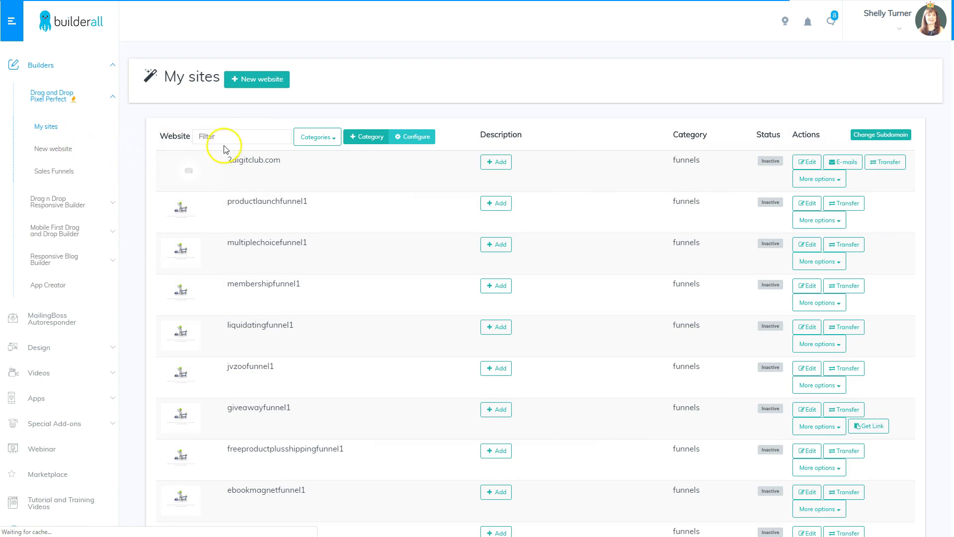
{"action": "left_click", "coordinate": [215, 137]}
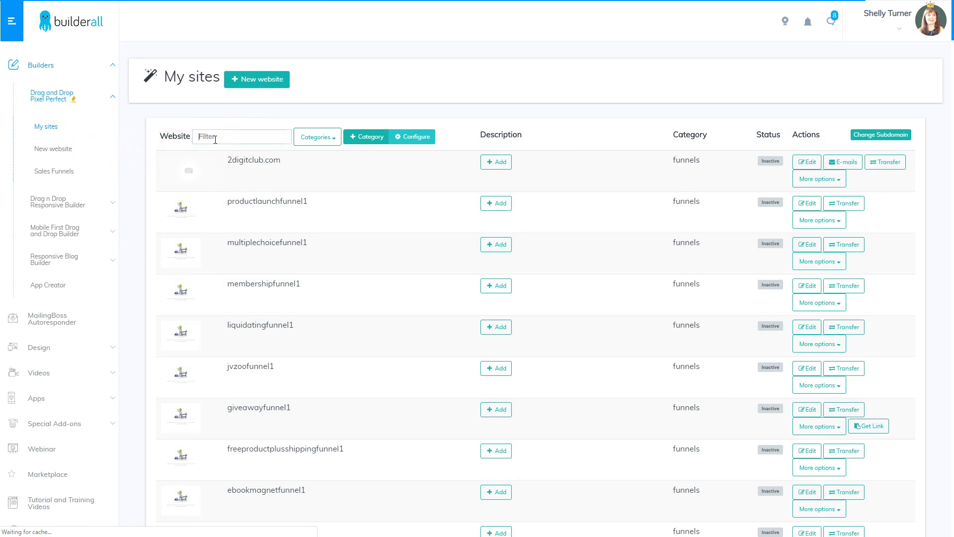
{"action": "type", "text": "fruit"}
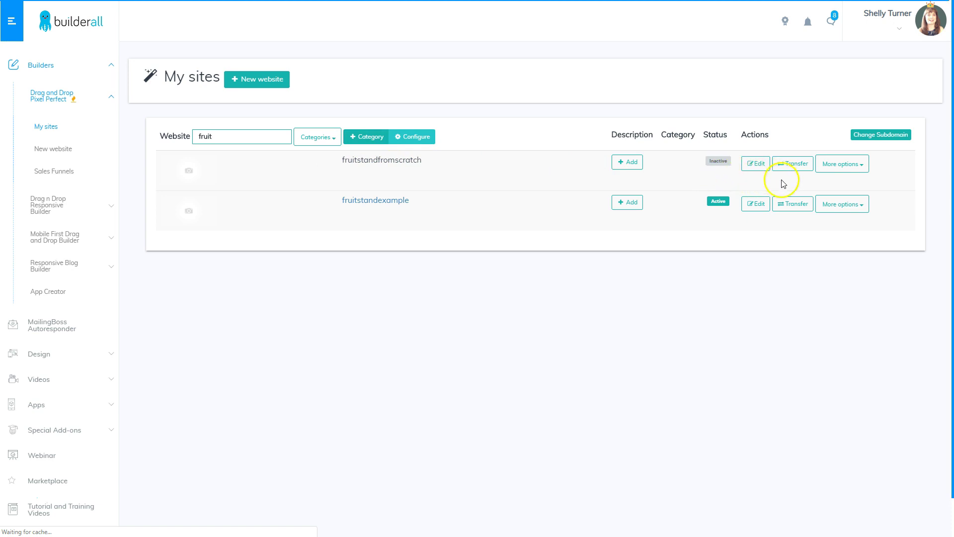
Step: Publish the fruitstandfromscratch site and filter the site list by "fruit" again
{"action": "left_click", "coordinate": [858, 159]}
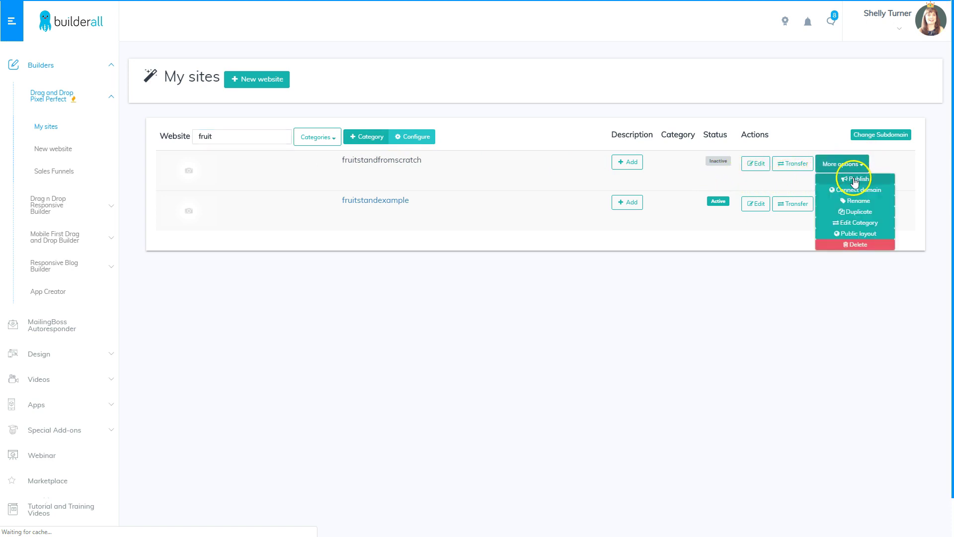
{"action": "left_click", "coordinate": [854, 180]}
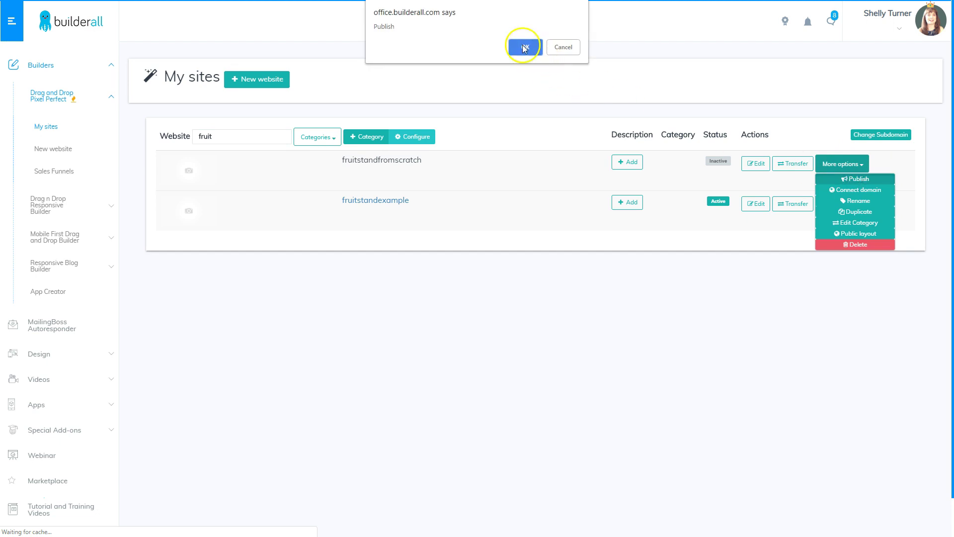
{"action": "left_click", "coordinate": [524, 47]}
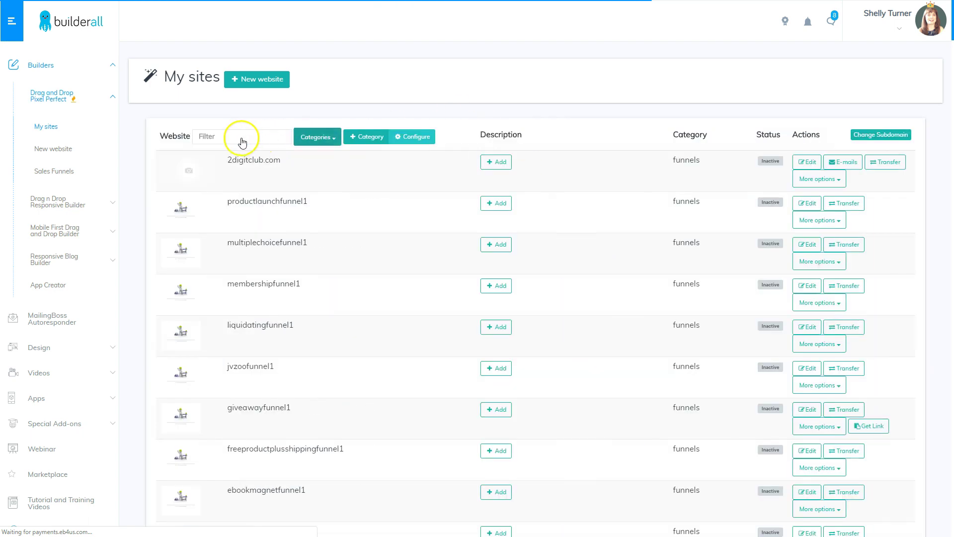
{"action": "left_click", "coordinate": [237, 139]}
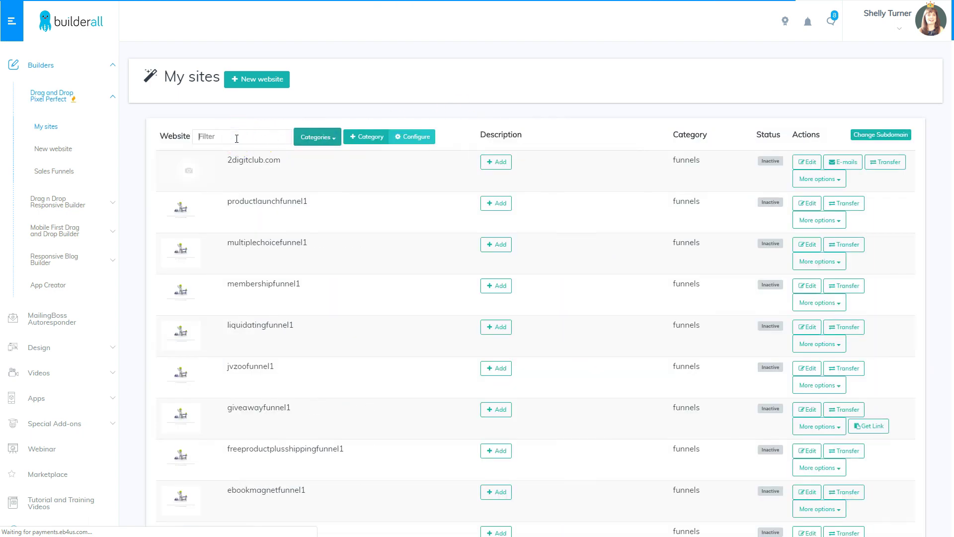
{"action": "type", "text": "fruit"}
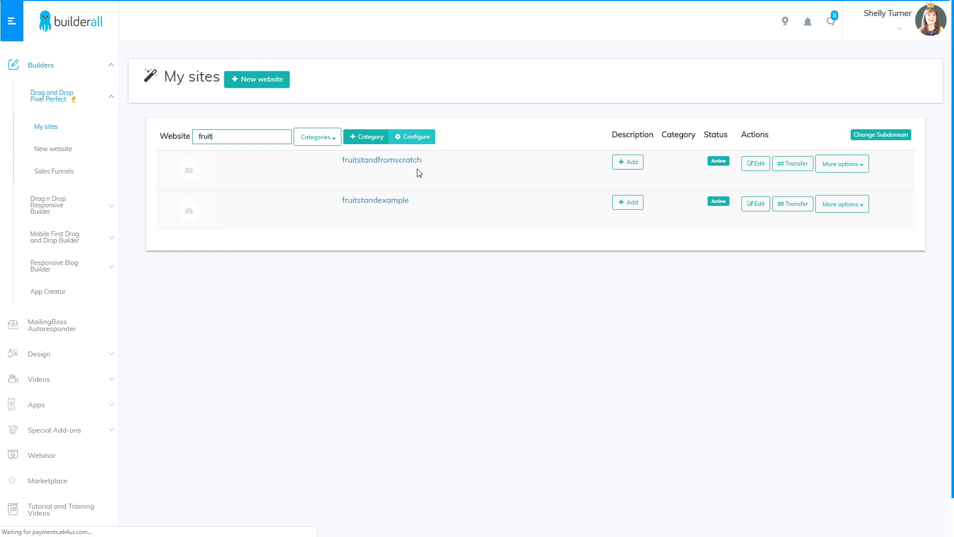
Step: View the link options for the fruitstandfromscratch site's address, including copying the link, and dismiss them
{"action": "left_click", "coordinate": [379, 162]}
{"action": "right_click", "coordinate": [386, 165]}
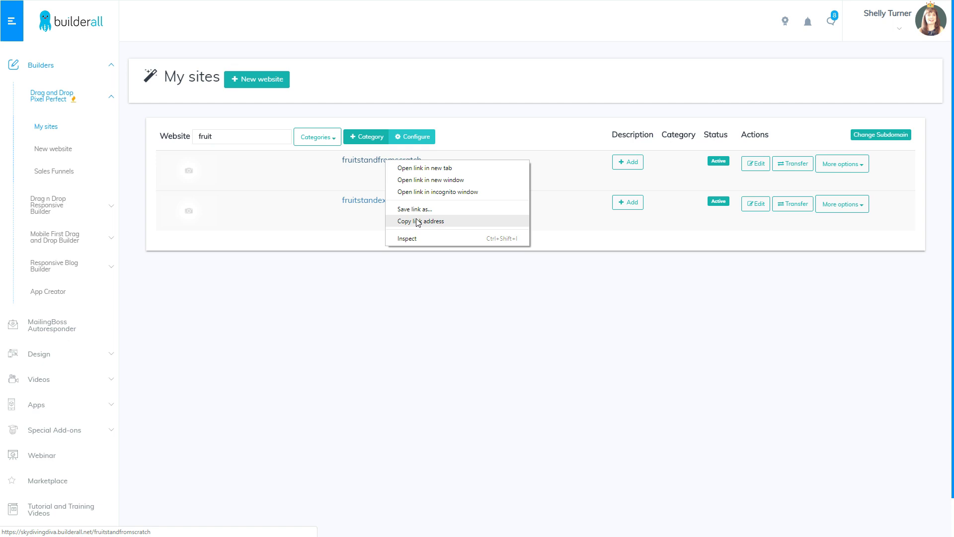
{"action": "left_click", "coordinate": [405, 225]}
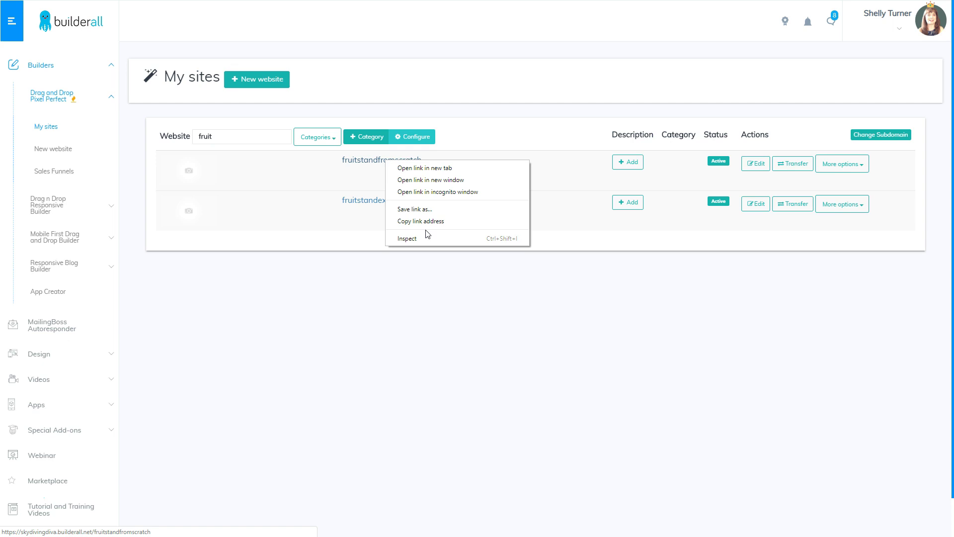
{"action": "left_click", "coordinate": [528, 132]}
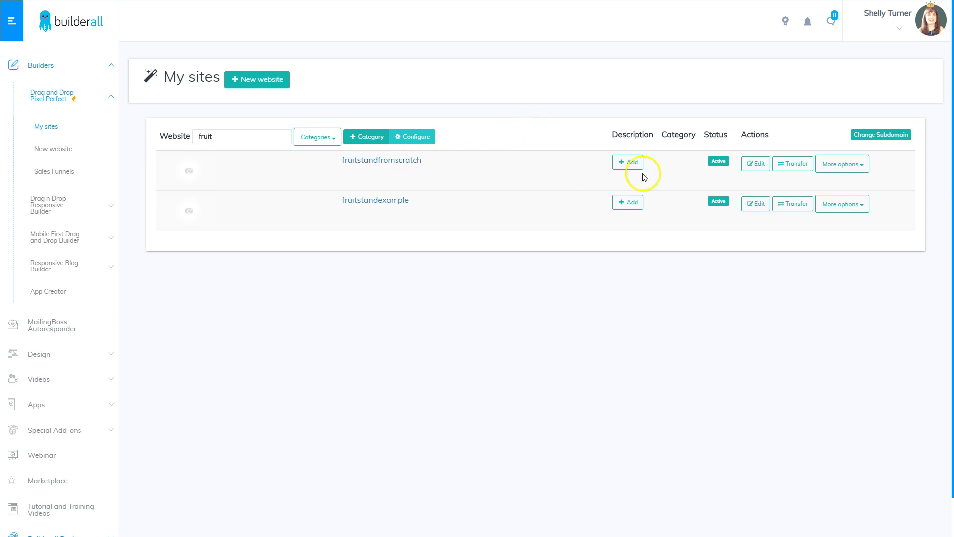
Step: Try to connect the custom domain fruitstandbyshelly.com to the fruitstandfromscratch site, with CDN (All regions) as the publishing region
{"action": "left_click", "coordinate": [854, 171]}
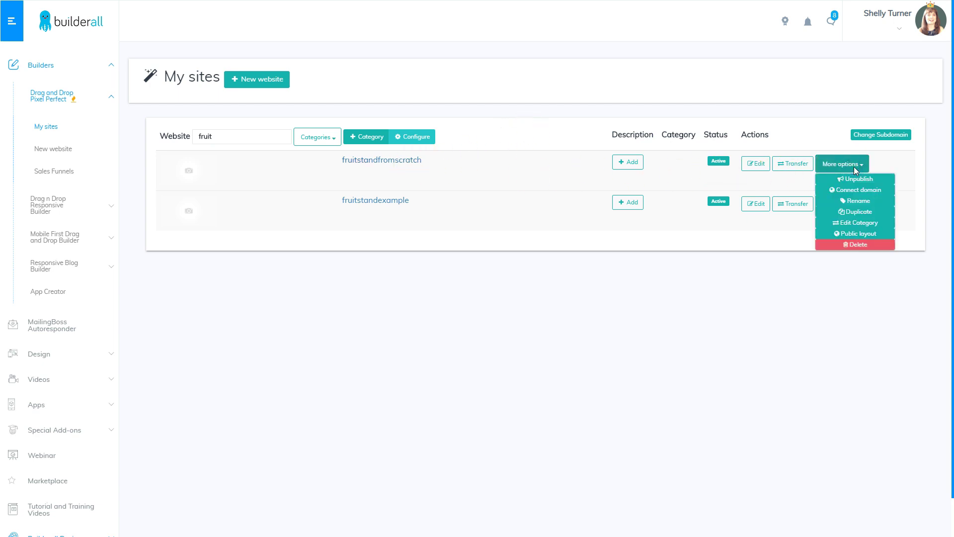
{"action": "left_click", "coordinate": [857, 192]}
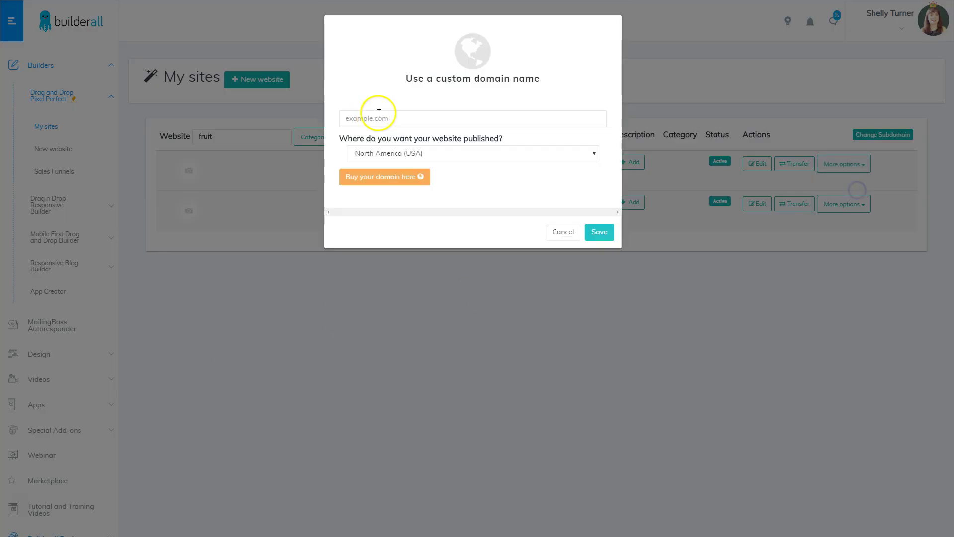
{"action": "left_click", "coordinate": [405, 117]}
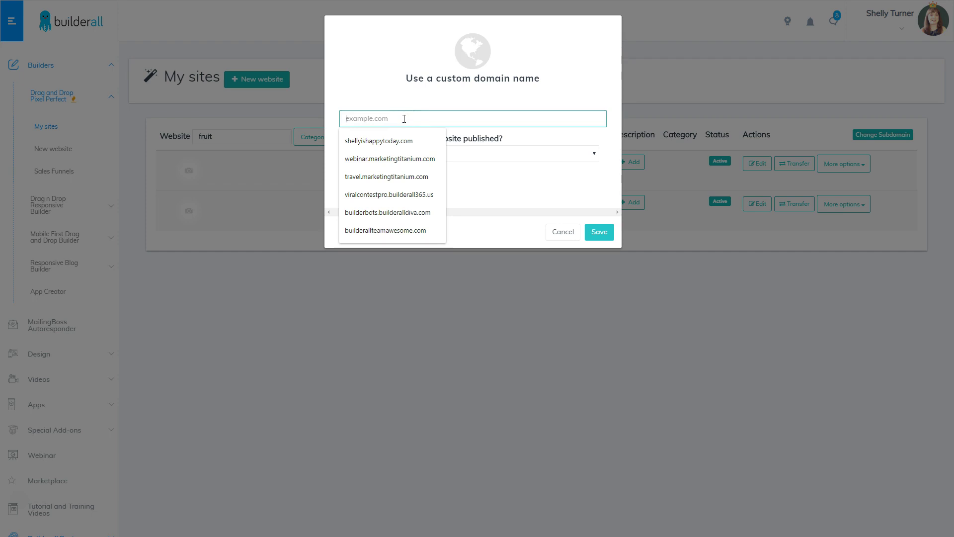
{"action": "type", "text": "fruitstandbyshelly.com"}
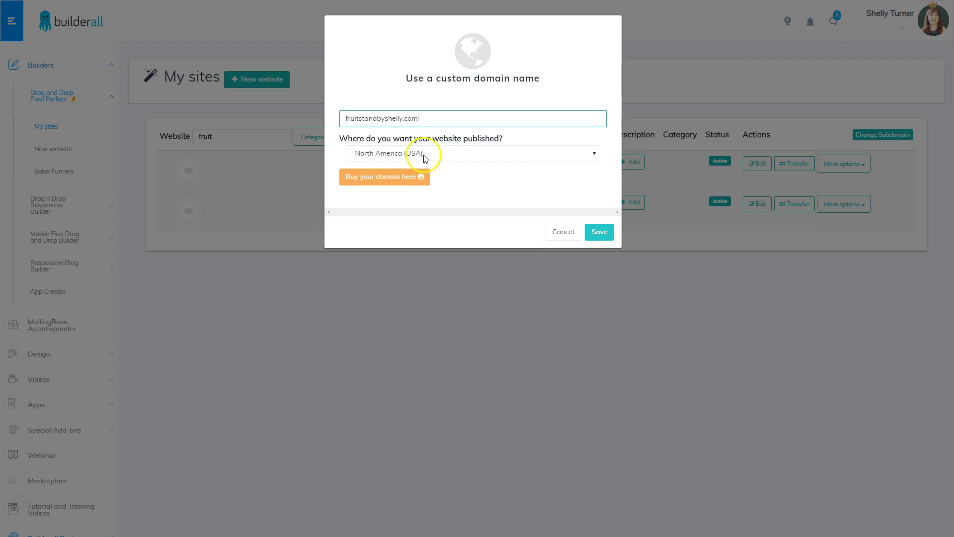
{"action": "left_click", "coordinate": [425, 154]}
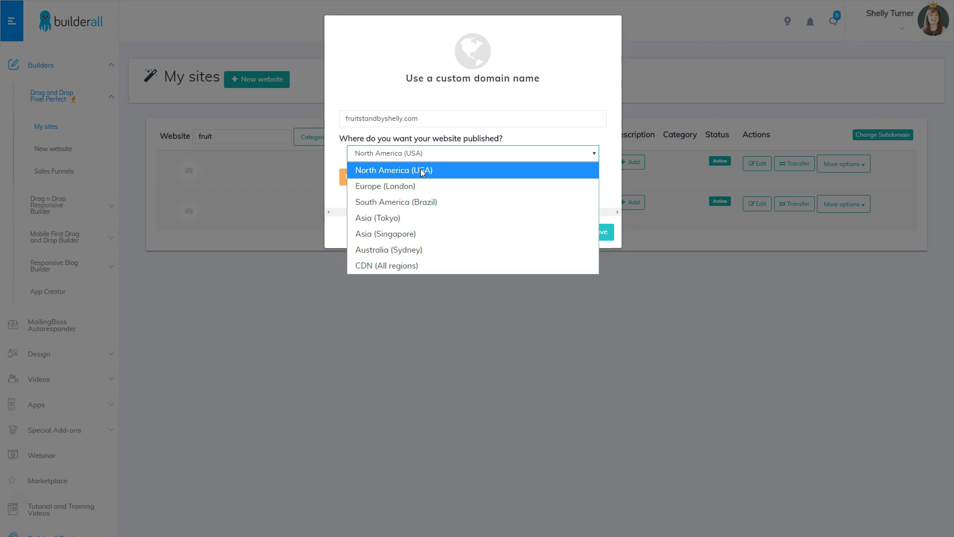
{"action": "left_click", "coordinate": [403, 266]}
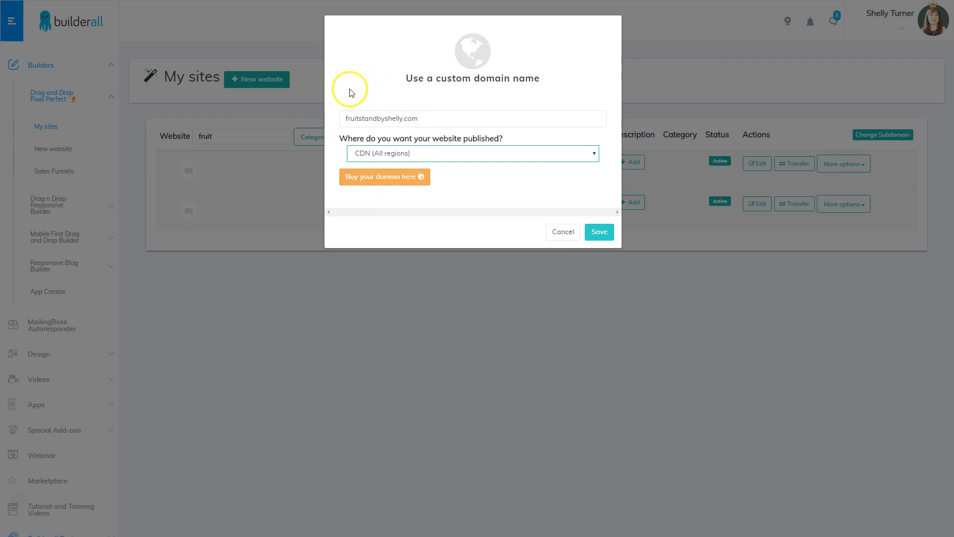
{"action": "left_click", "coordinate": [386, 180]}
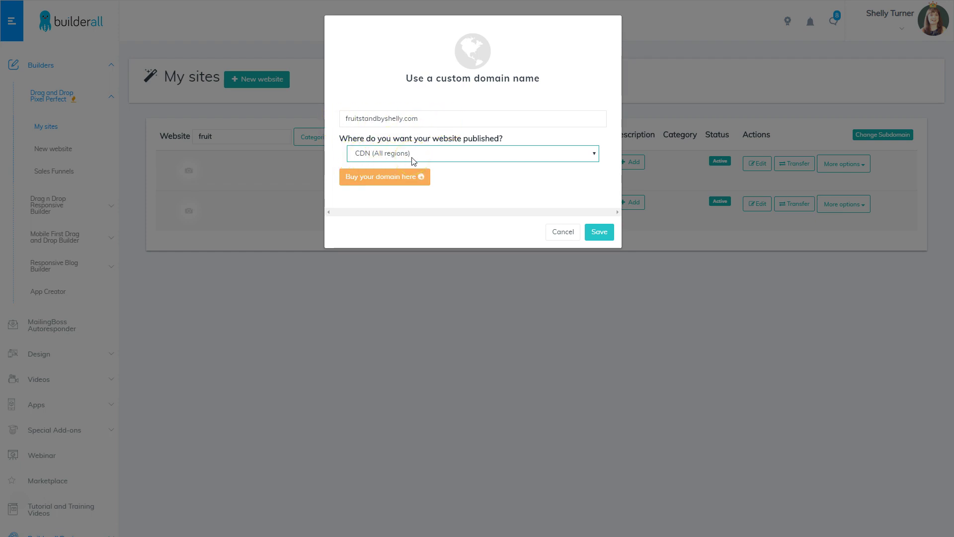
{"action": "left_click", "coordinate": [598, 234]}
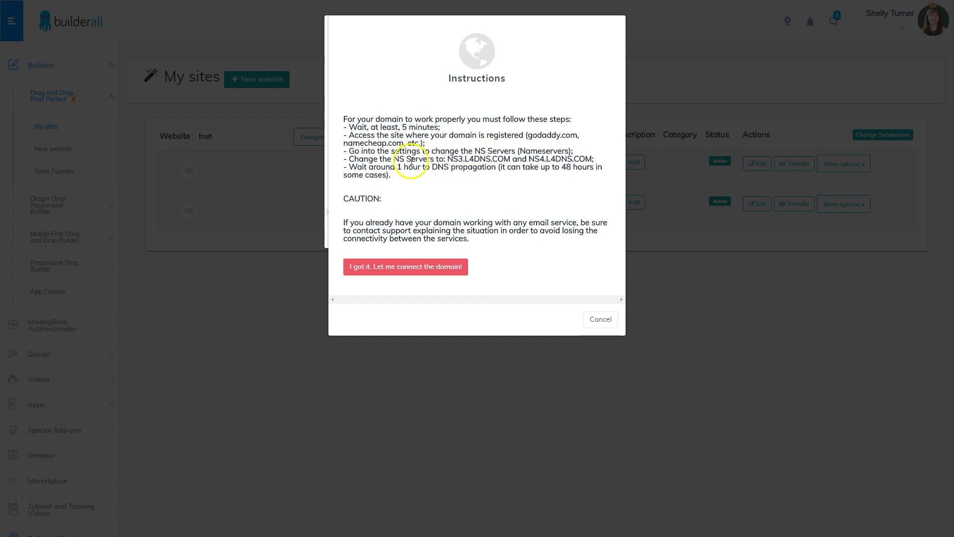
Step: Highlight the nameservers NS3.L4DNS.COM and NS4.L4DNS.COM in the domain instructions, and cancel the domain connection
{"action": "left_click", "coordinate": [448, 160]}
{"action": "left_click_drag", "start_coordinate": [449, 160], "coordinate": [510, 157]}
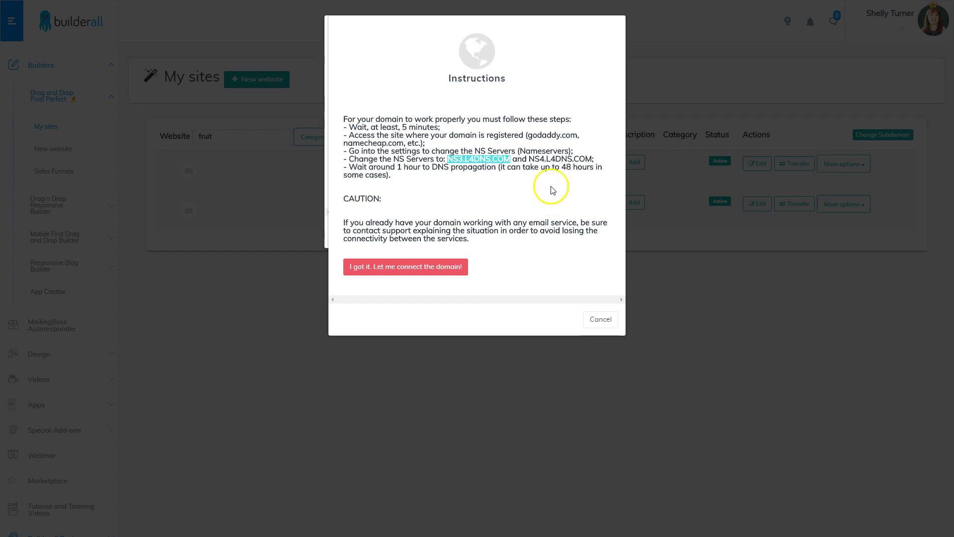
{"action": "left_click_drag", "start_coordinate": [529, 159], "coordinate": [593, 159]}
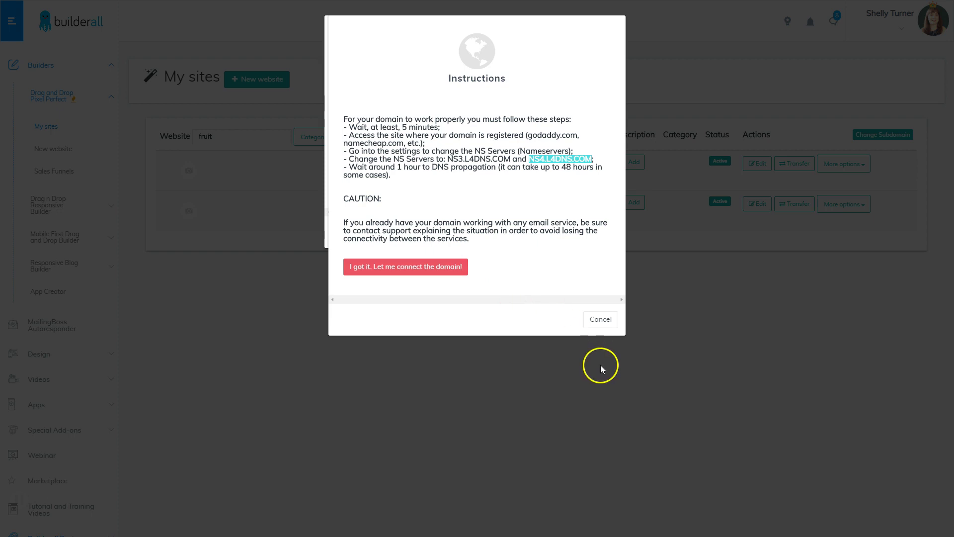
{"action": "left_click", "coordinate": [601, 319]}
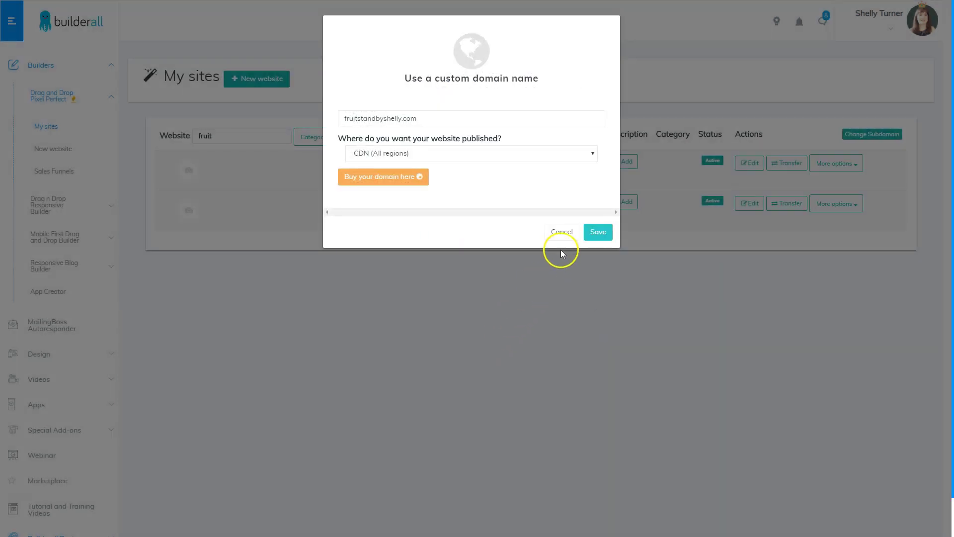
{"action": "left_click", "coordinate": [562, 232]}
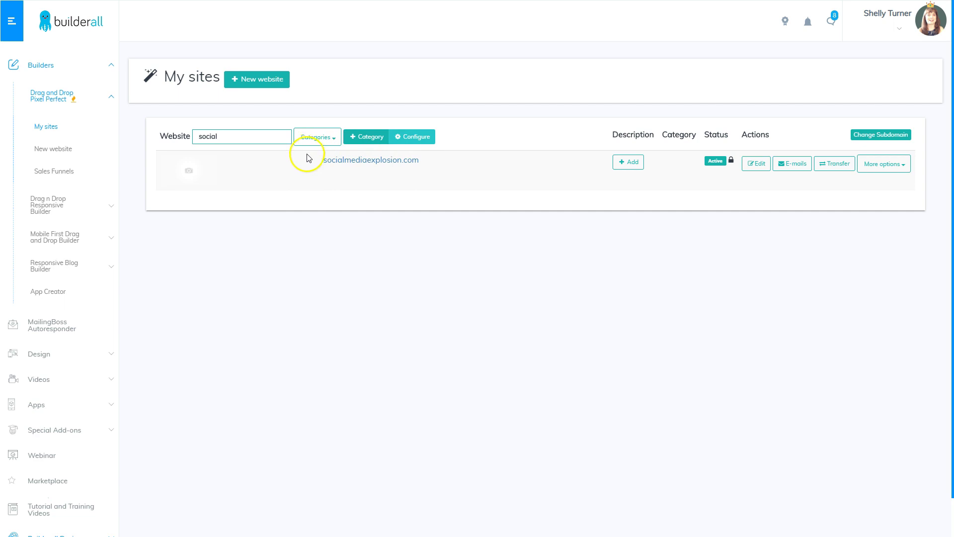
Step: View the email accounts set up for the socialmediaexplosion.com site and close the list
{"action": "left_click", "coordinate": [792, 166]}
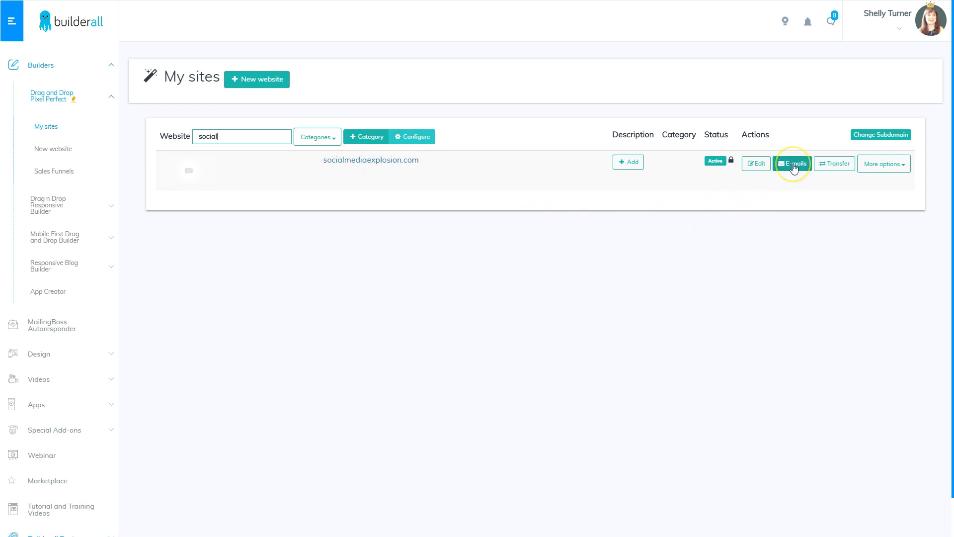
{"action": "left_click", "coordinate": [541, 338]}
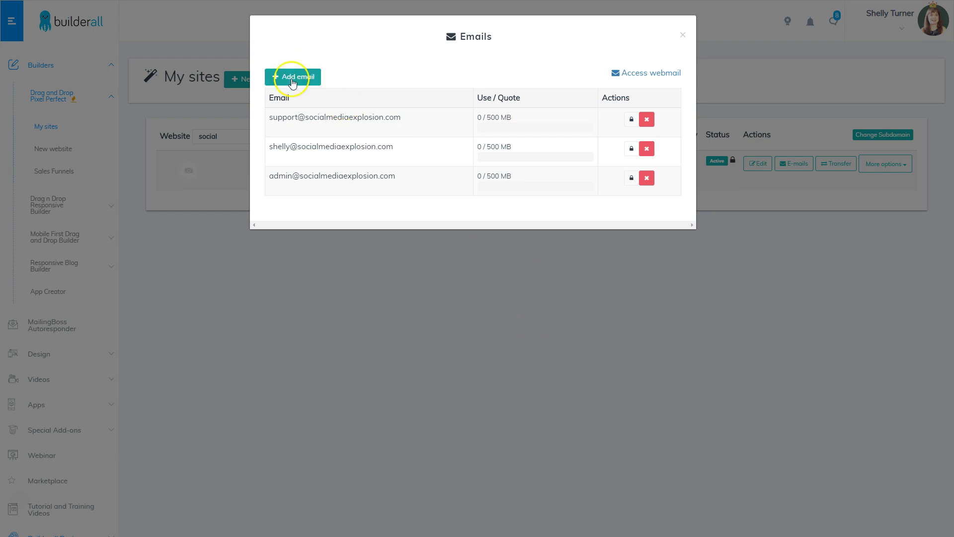
{"action": "left_click", "coordinate": [651, 80]}
{"action": "left_click", "coordinate": [613, 144]}
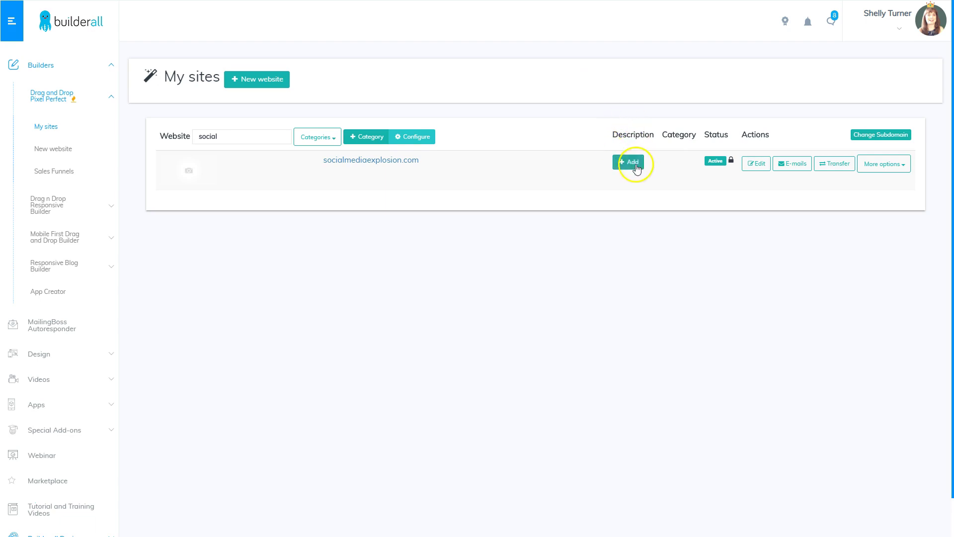
Step: Examine the additional management options of the socialmediaexplosion.com site, such as SSL, region, duplication and public layout
{"action": "left_click", "coordinate": [897, 165]}
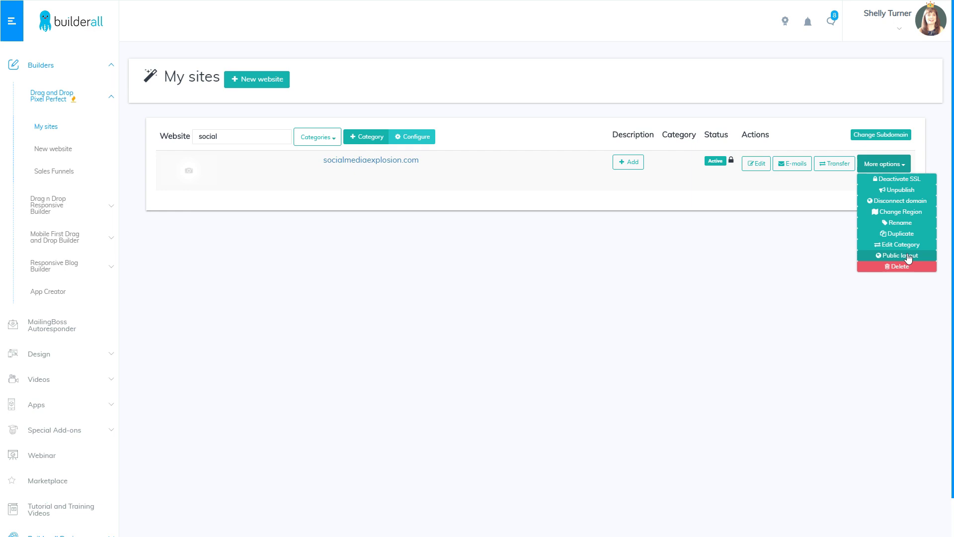
{"action": "left_click", "coordinate": [826, 170]}
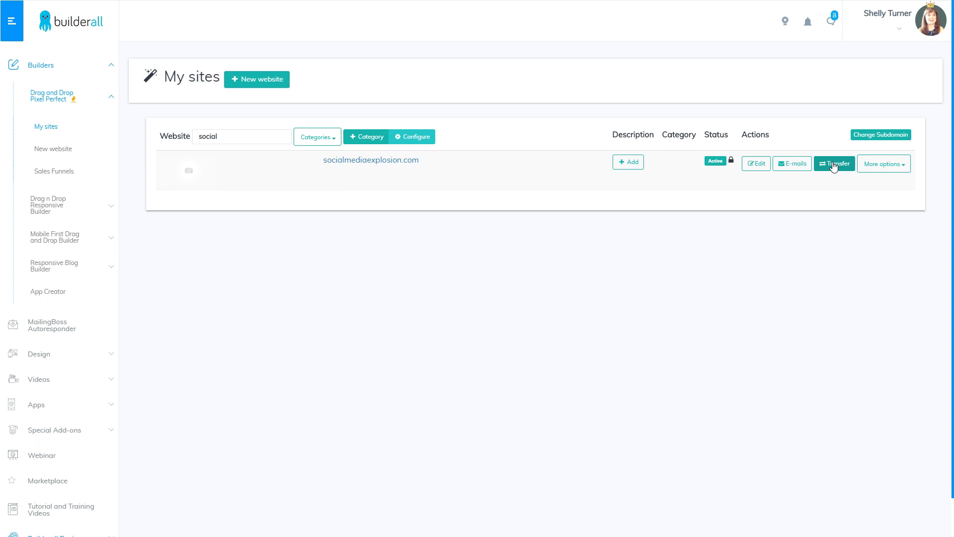
{"action": "left_click", "coordinate": [881, 164]}
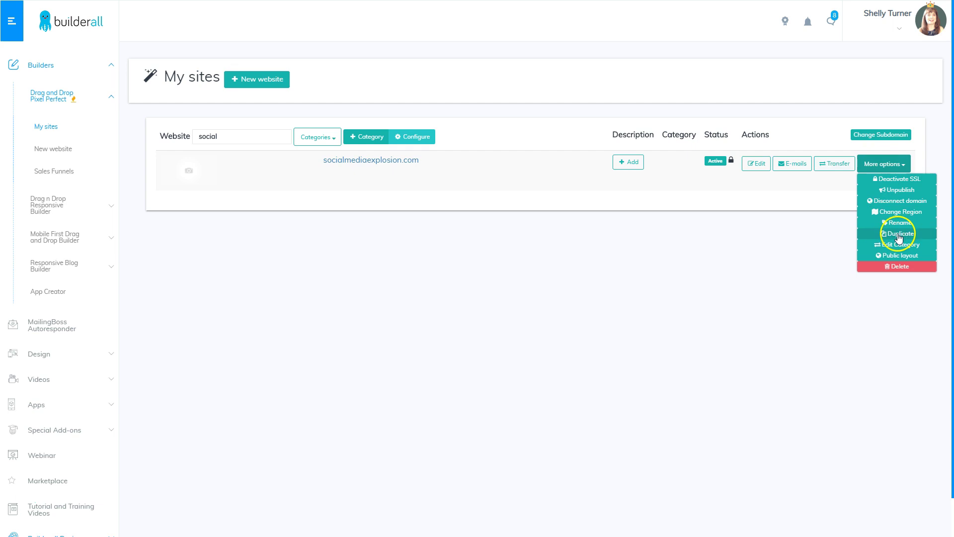
{"action": "left_click", "coordinate": [793, 195]}
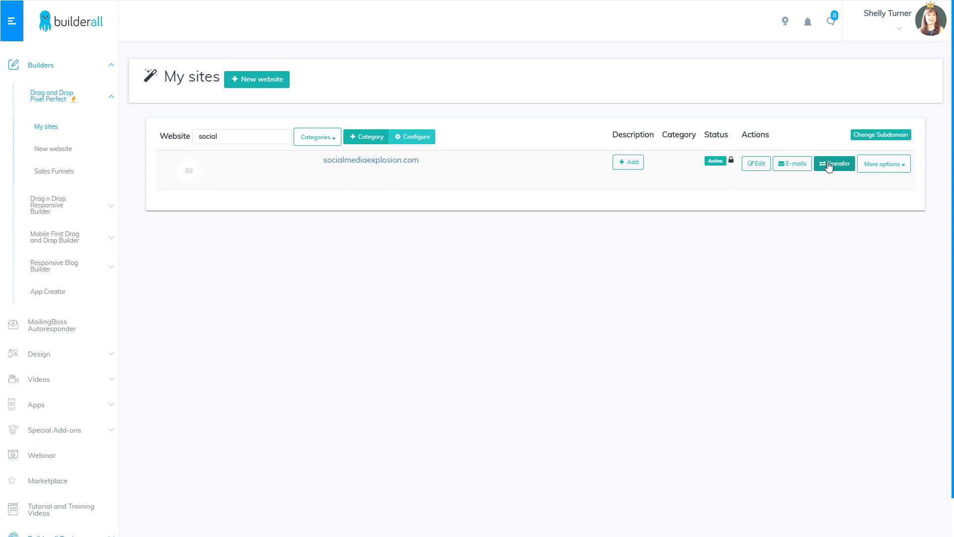
Step: Clear the website name filter and browse the full list of sites
{"action": "double_click", "coordinate": [208, 136]}
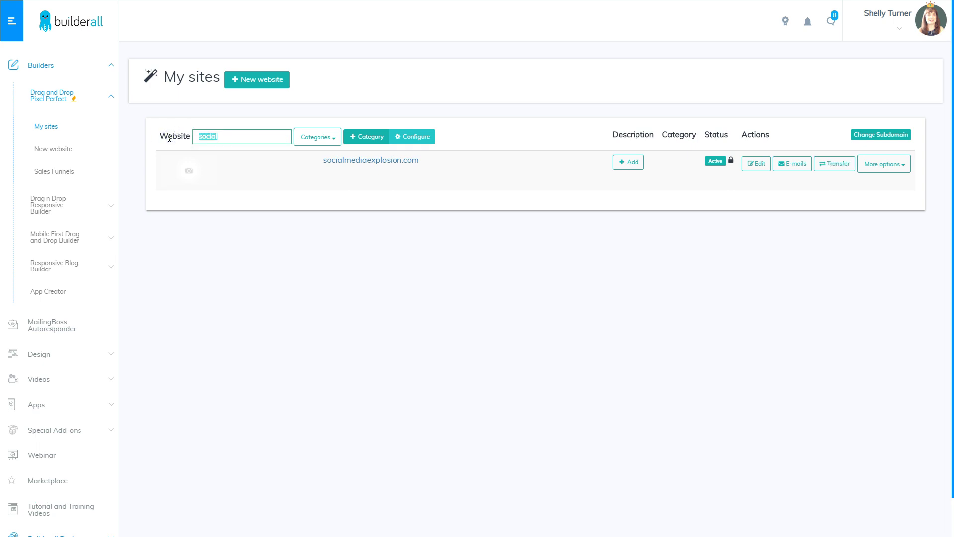
{"action": "key", "text": "BackSpace"}
{"action": "scroll", "coordinate": [328, 373], "scroll_direction": "down", "scroll_amount": 1}
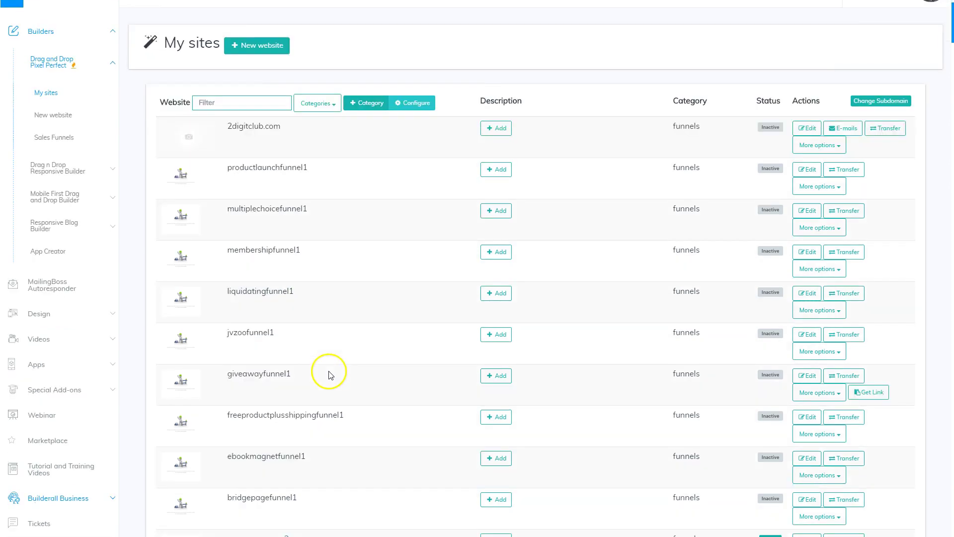
{"action": "scroll", "coordinate": [328, 374], "scroll_direction": "down", "scroll_amount": 10}
{"action": "scroll", "coordinate": [330, 375], "scroll_direction": "up", "scroll_amount": 8}
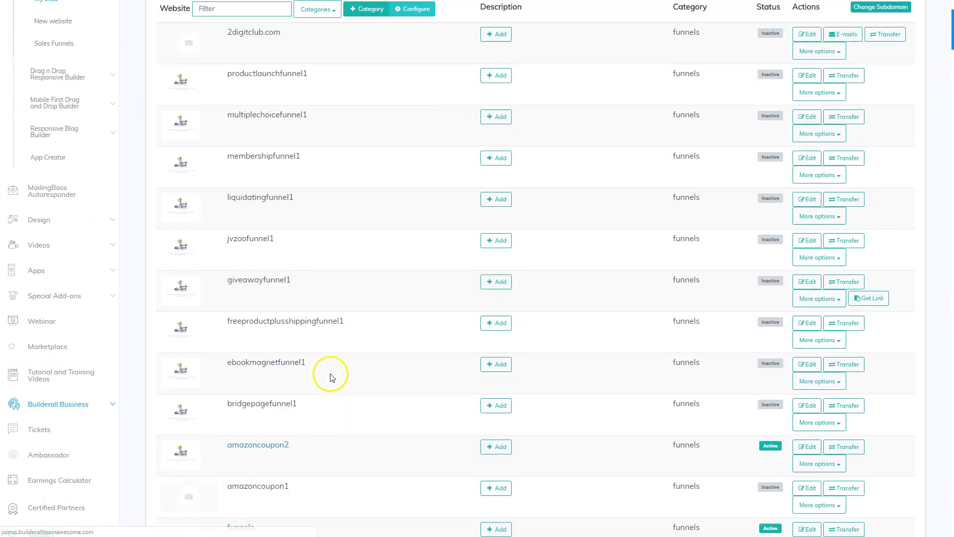
{"action": "scroll", "coordinate": [331, 376], "scroll_direction": "up", "scroll_amount": 3}
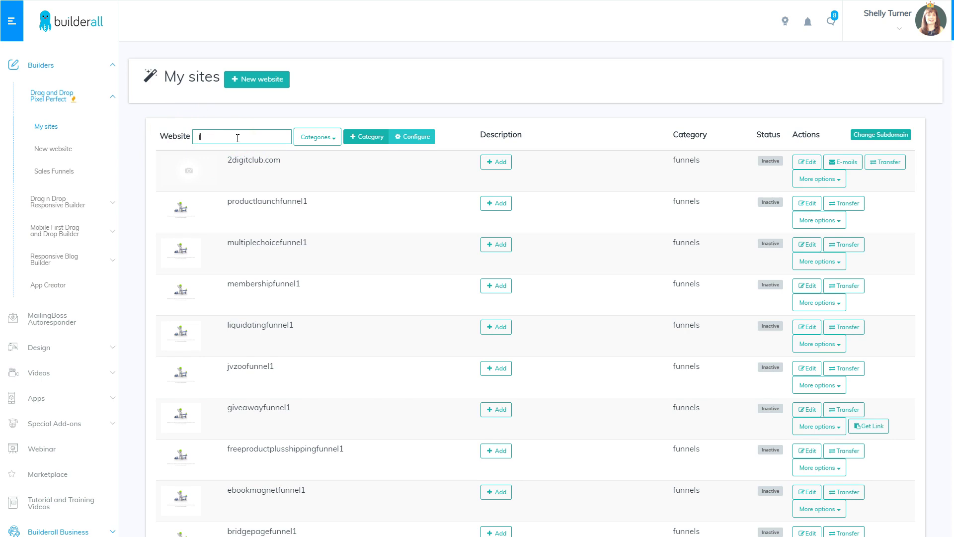
Step: Filter the site list by the website name "jv", and clear the name filter again
{"action": "type", "text": "v"}
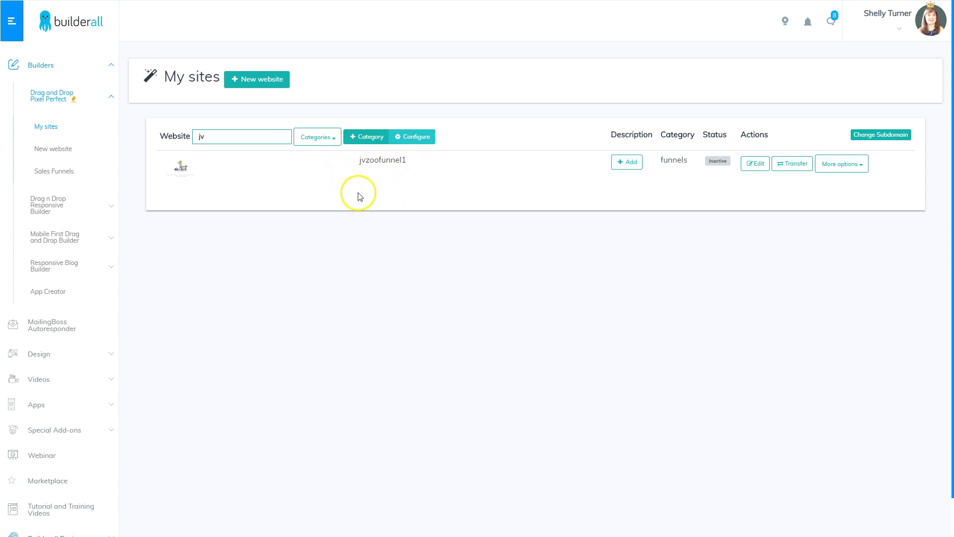
{"action": "left_click_drag", "start_coordinate": [230, 138], "coordinate": [191, 144]}
{"action": "key", "text": "BackSpace"}
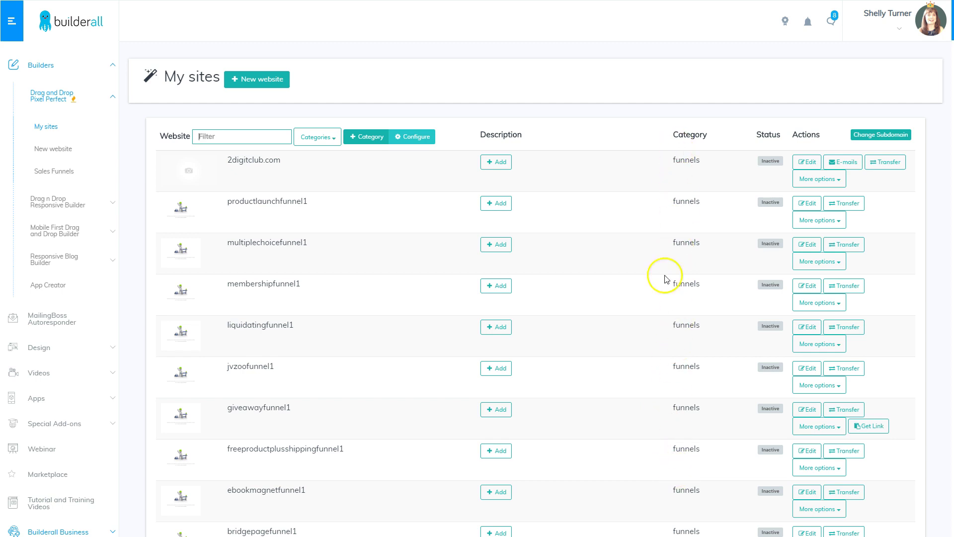
Step: Show only the sites that belong to the Training category
{"action": "left_click", "coordinate": [328, 137]}
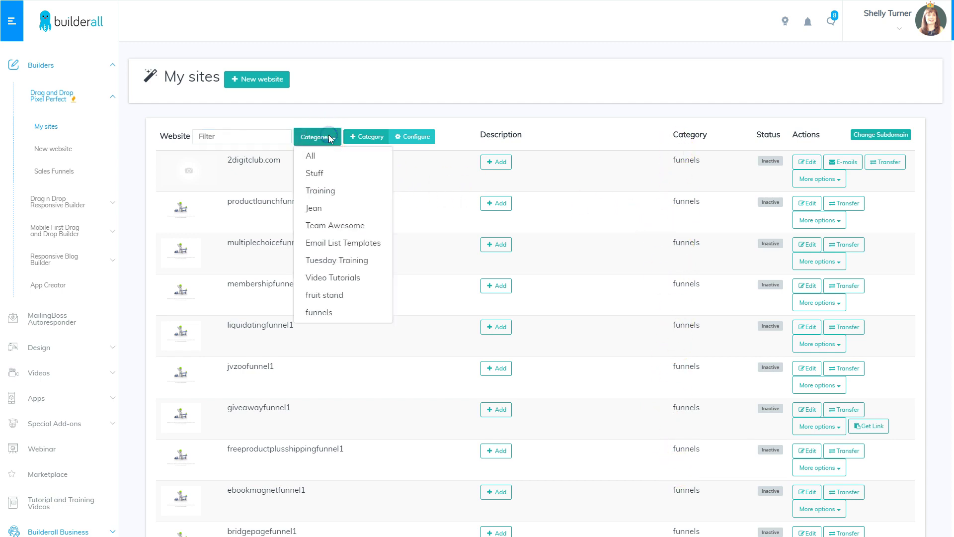
{"action": "left_click", "coordinate": [324, 192]}
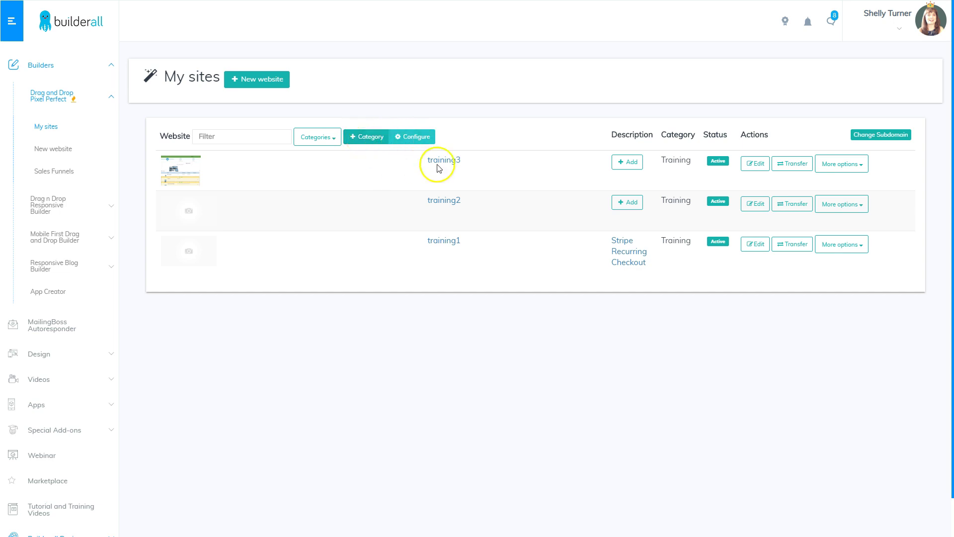
Step: View the category configuration with its edit and delete options, and close it without making changes
{"action": "left_click", "coordinate": [412, 136]}
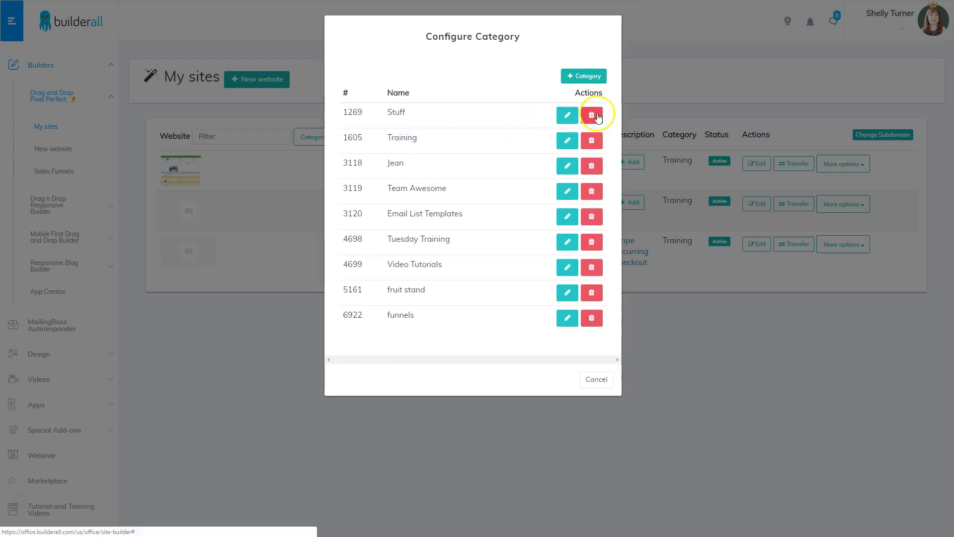
{"action": "left_click", "coordinate": [598, 380]}
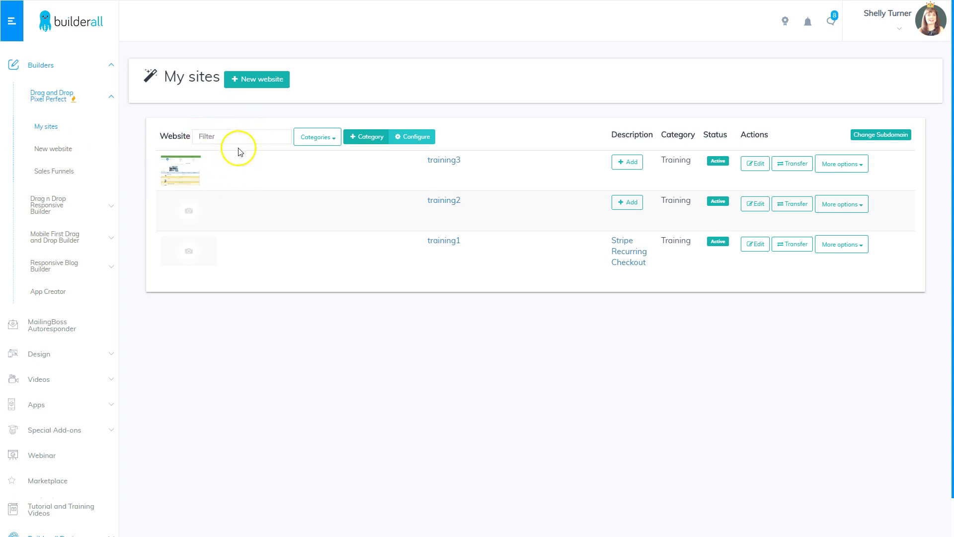
{"action": "left_click", "coordinate": [219, 116]}
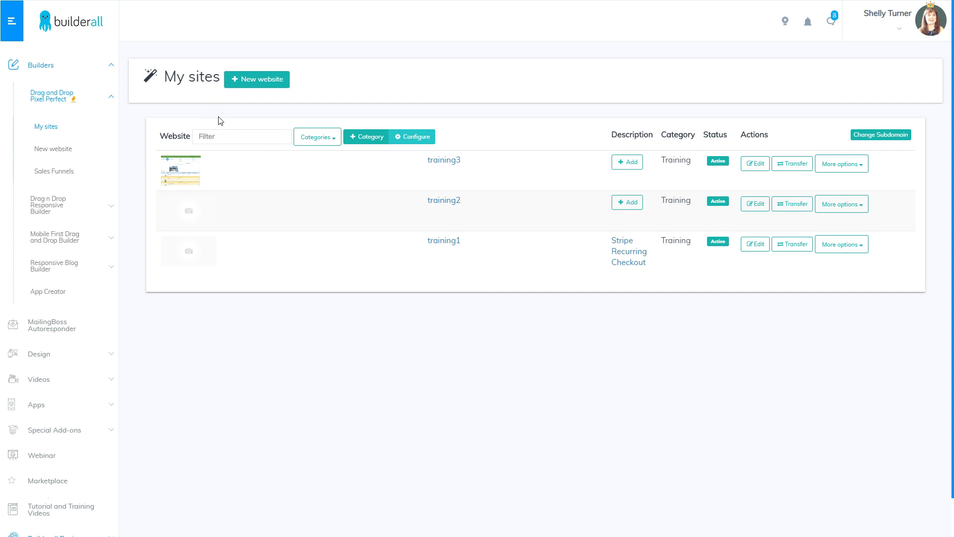